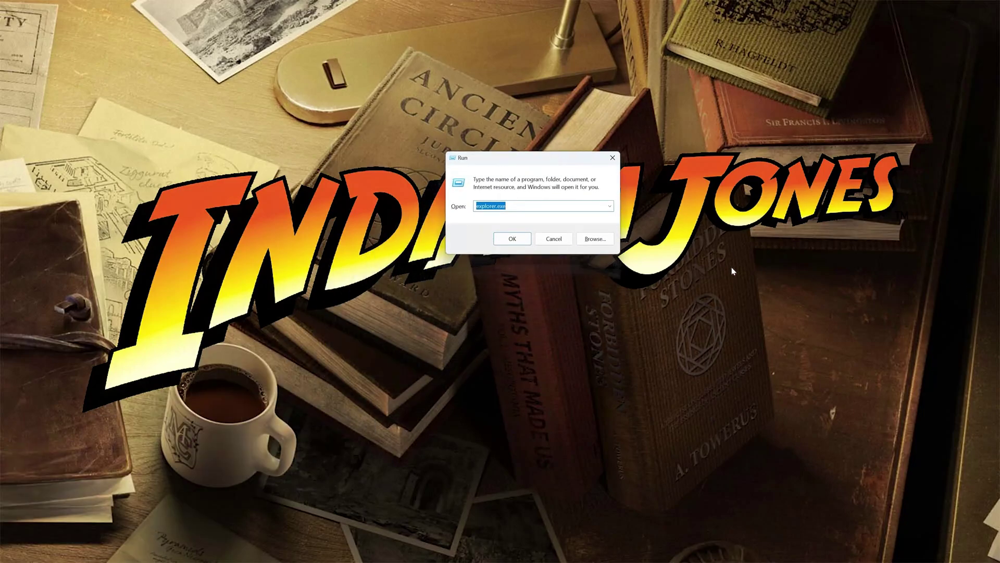
pyautogui.write('de')
pyautogui.write('m')
pyautogui.write('sc')
# Launch Device Manager with devmgmt.msc from the Run dialog.
pyautogui.click(512, 239)
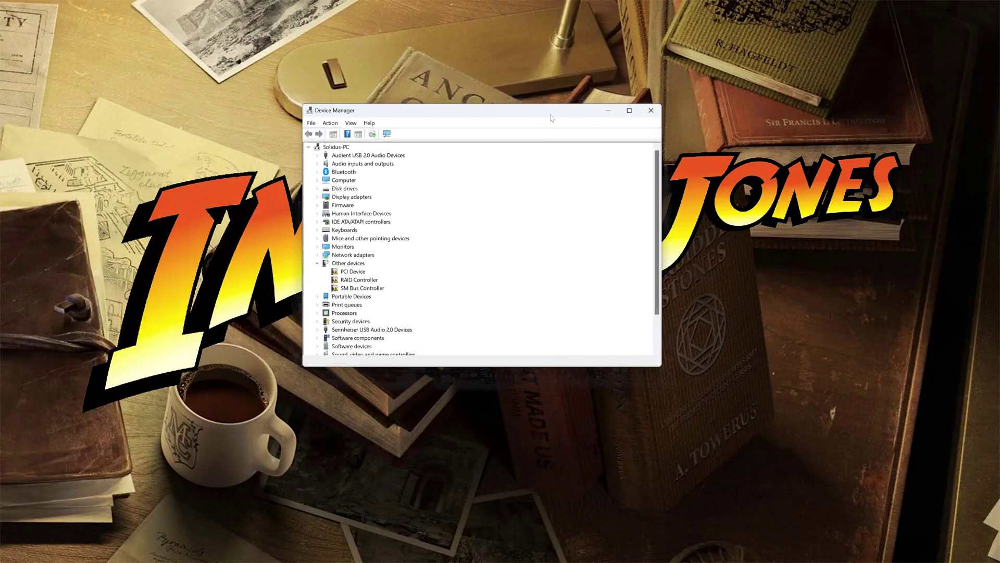
# View the NVIDIA GeForce RTX 4090 driver details (version 31.0.15.4633, dated 12/6/2023).
pyautogui.click(352, 197)
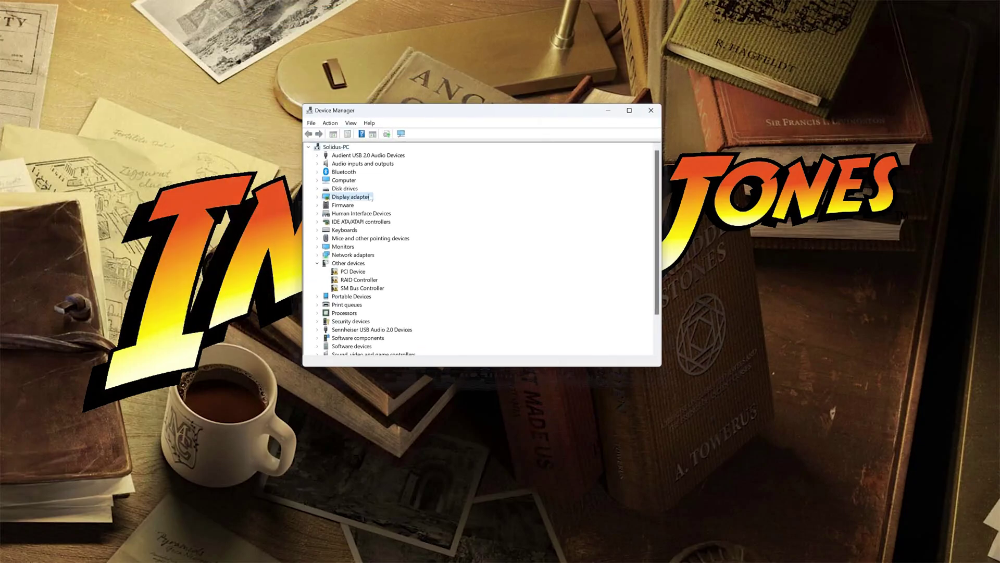
pyautogui.click(318, 197)
pyautogui.click(367, 205)
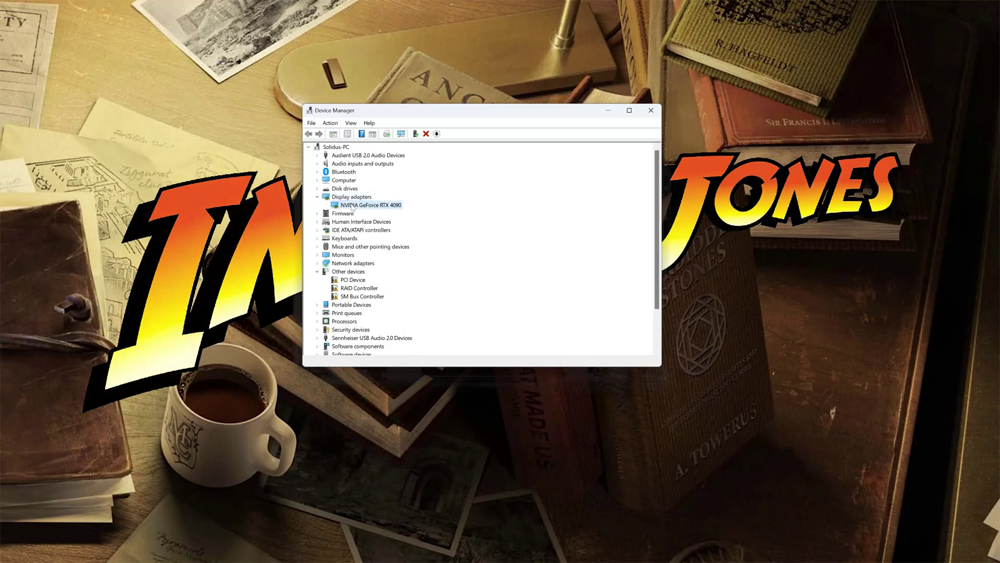
pyautogui.rightClick(351, 206)
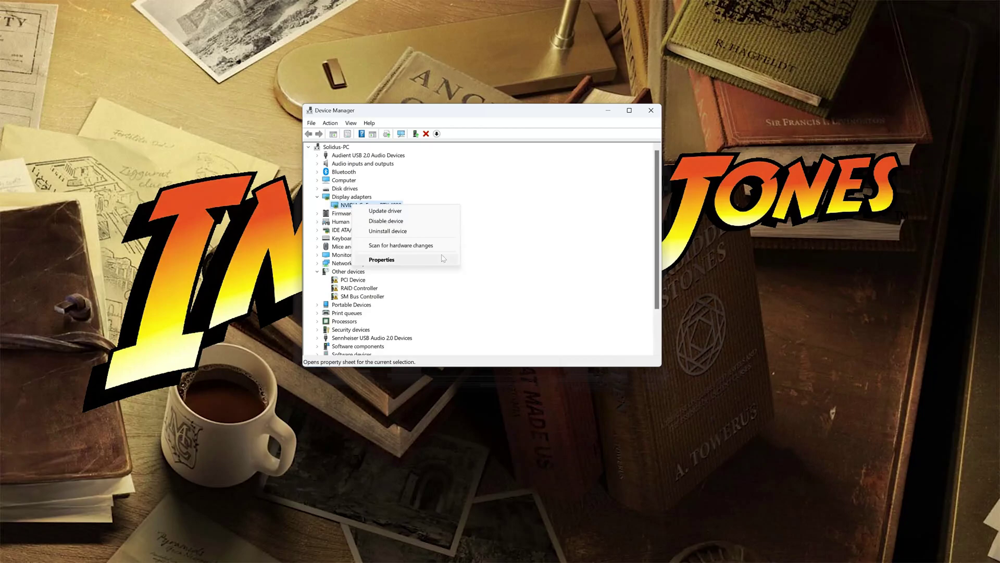
pyautogui.click(410, 265)
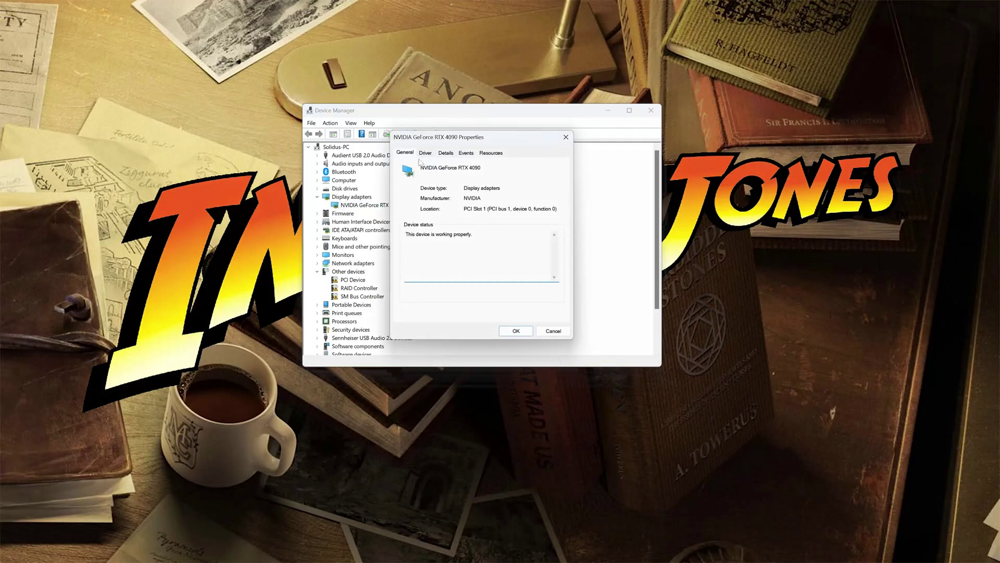
pyautogui.click(426, 153)
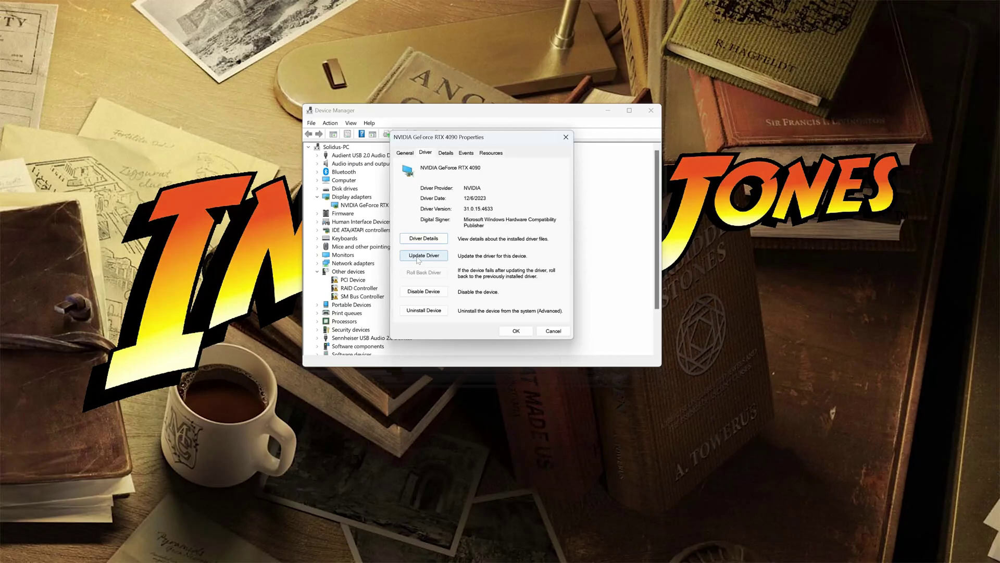
# Search automatically for a newer RTX 4090 driver, including Windows Update, finding none.
pyautogui.click(420, 256)
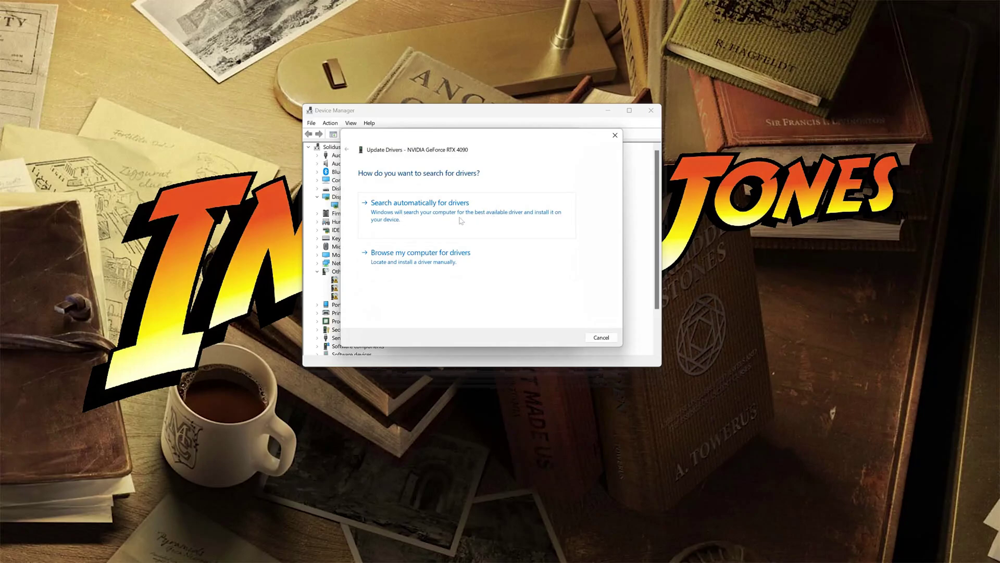
pyautogui.click(476, 219)
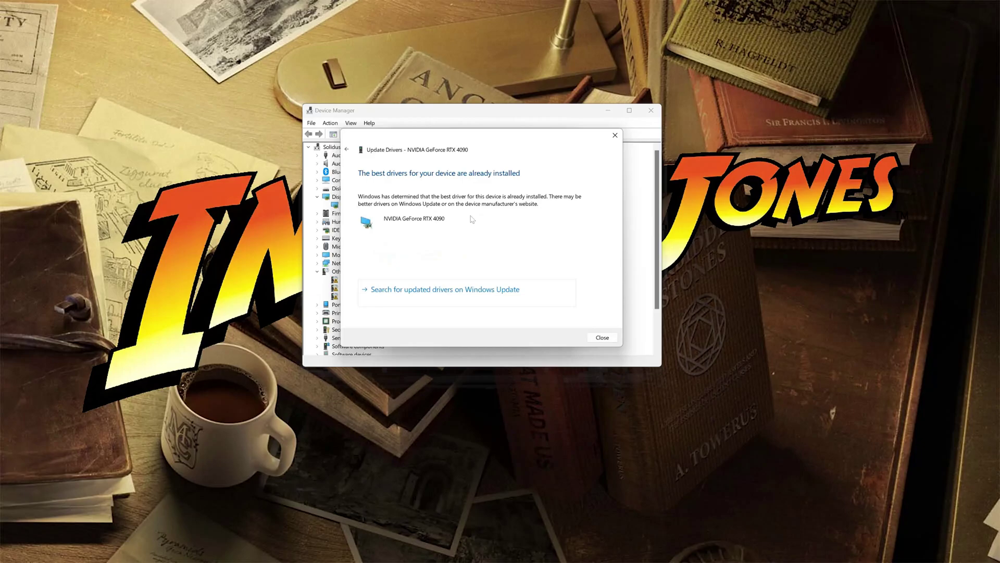
pyautogui.click(470, 295)
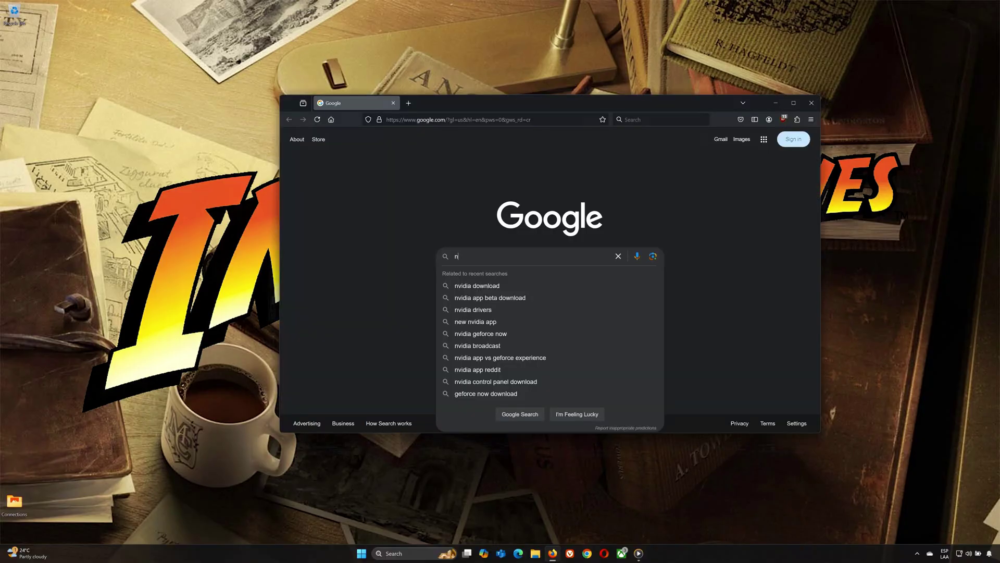
pyautogui.write('nvidia app')
pyautogui.write(' d')
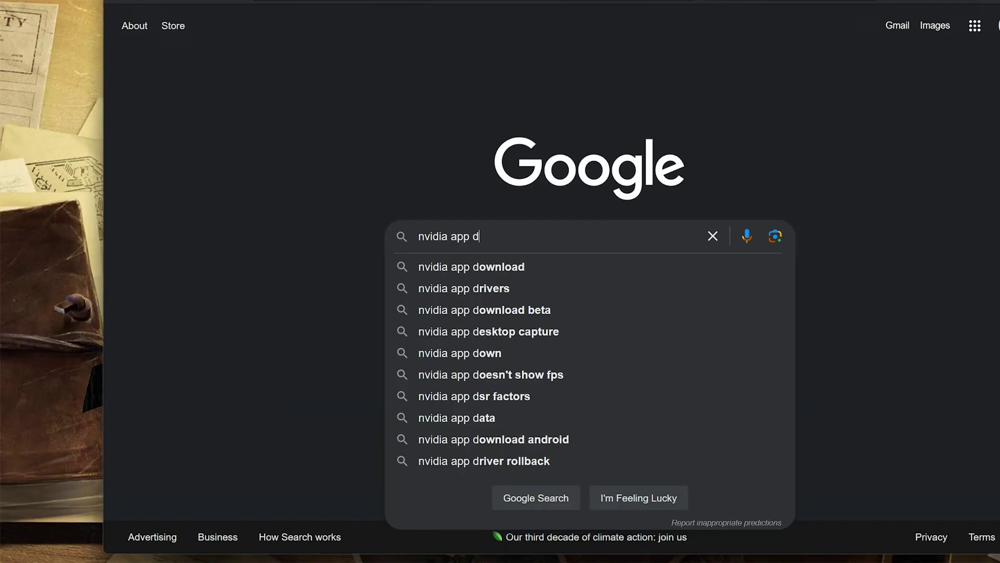
# Search Google for 'nvidia app download' and get the 147 MB installer.
pyautogui.click(479, 267)
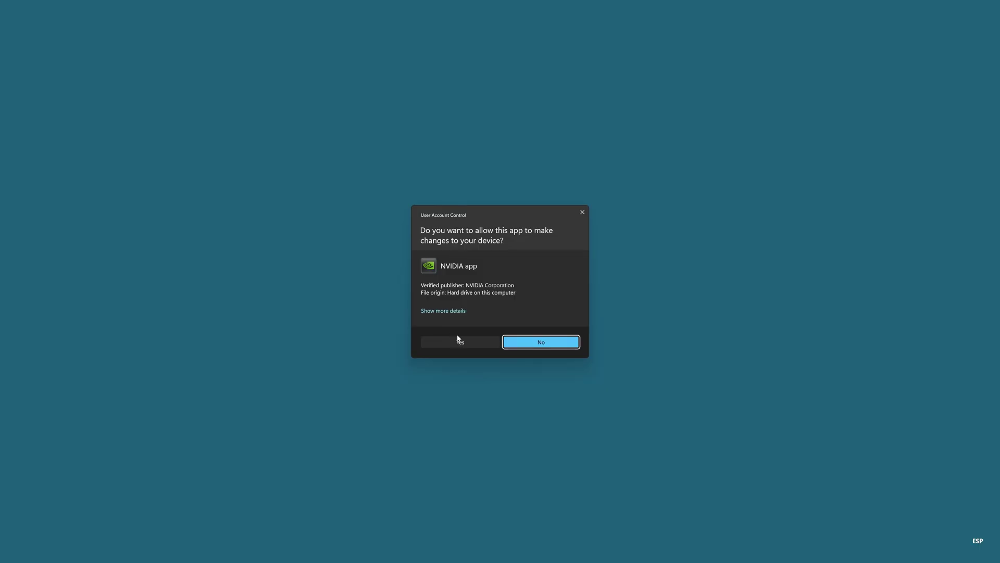
# Run the NVIDIA app 11.0.1.163 installer and accept its licence terms.
pyautogui.click(536, 339)
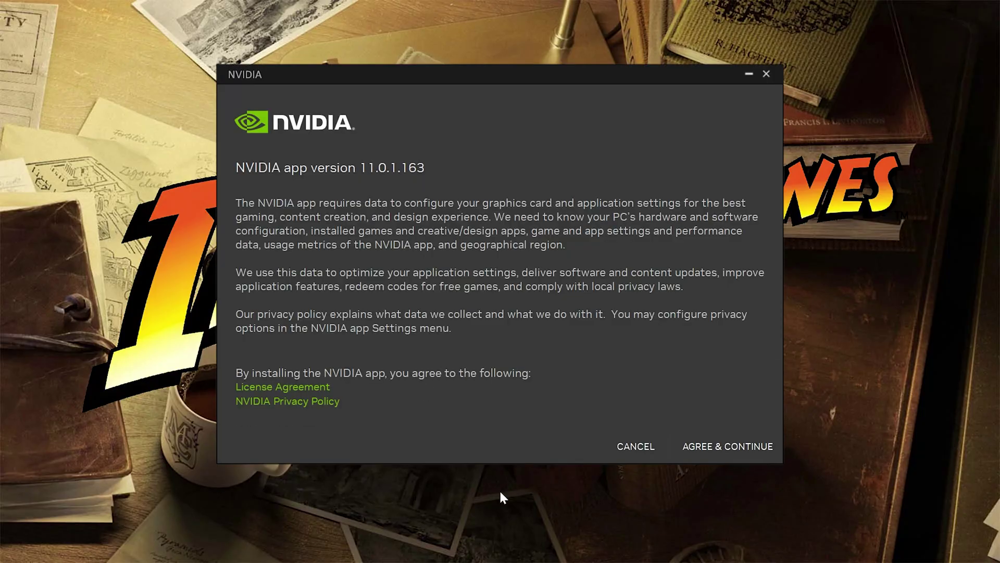
pyautogui.click(734, 445)
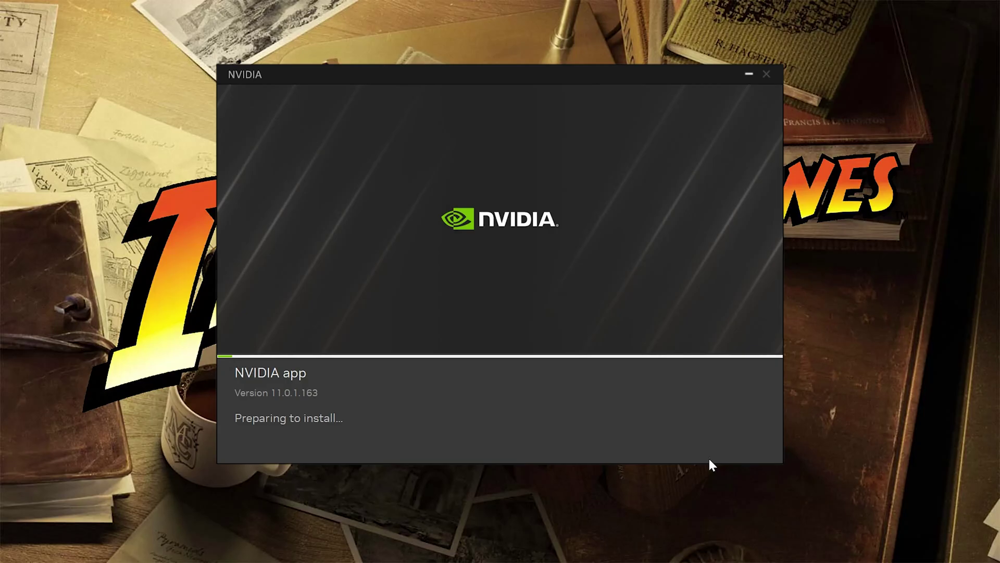